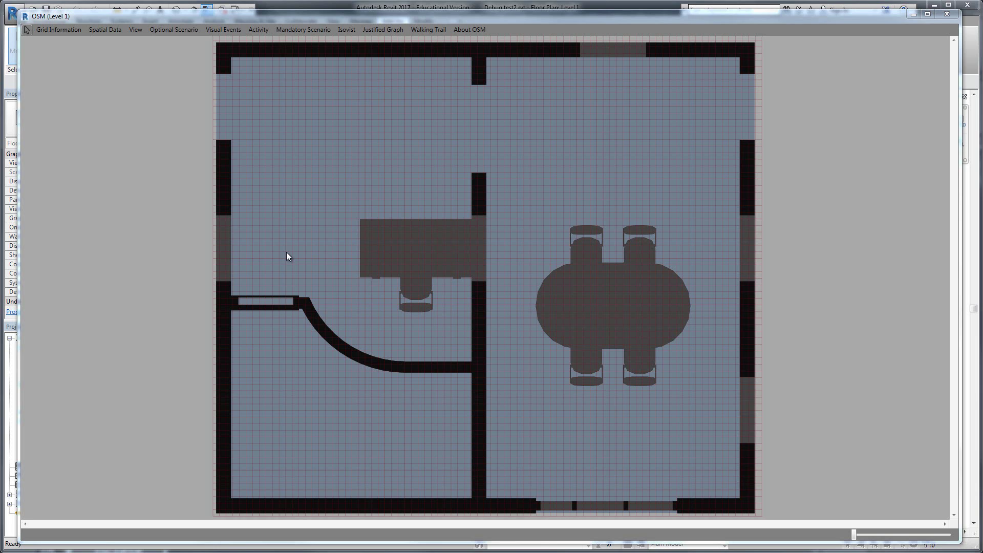
# - Open Parameter Setting and review existing parameters like OPT_AngleDistributionLambdaFactor and GEN_AgentBodyElasticity
pyautogui.click(102, 29)
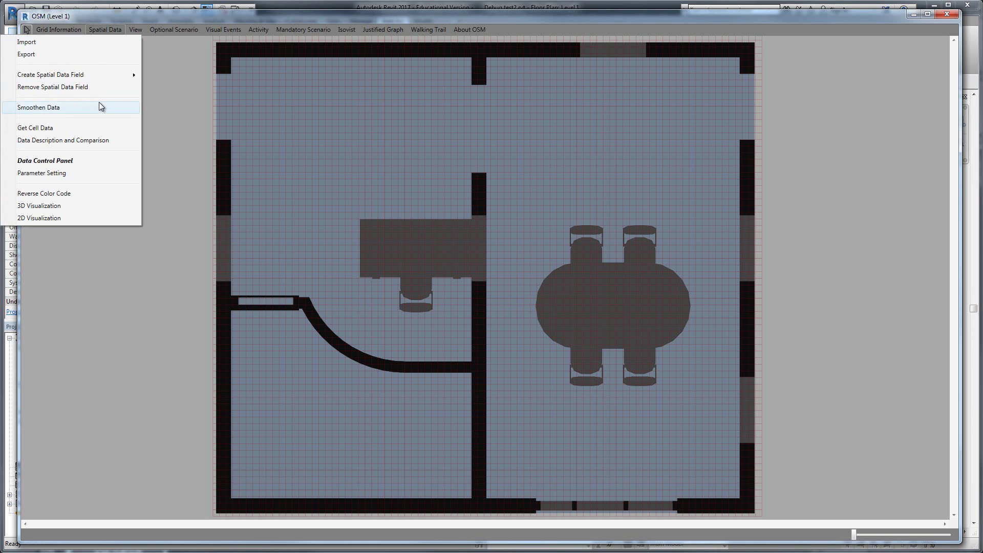
pyautogui.click(65, 173)
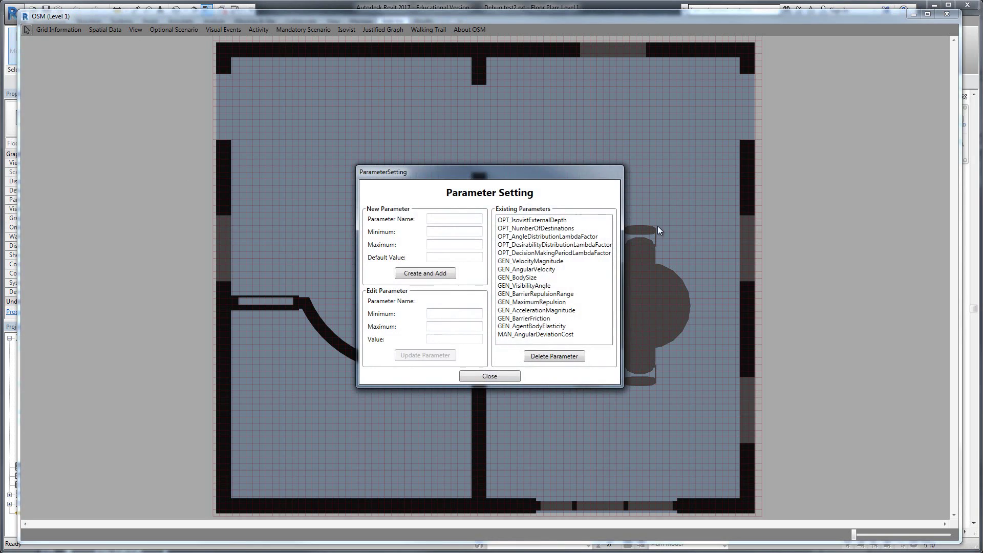
pyautogui.click(569, 221)
pyautogui.click(561, 237)
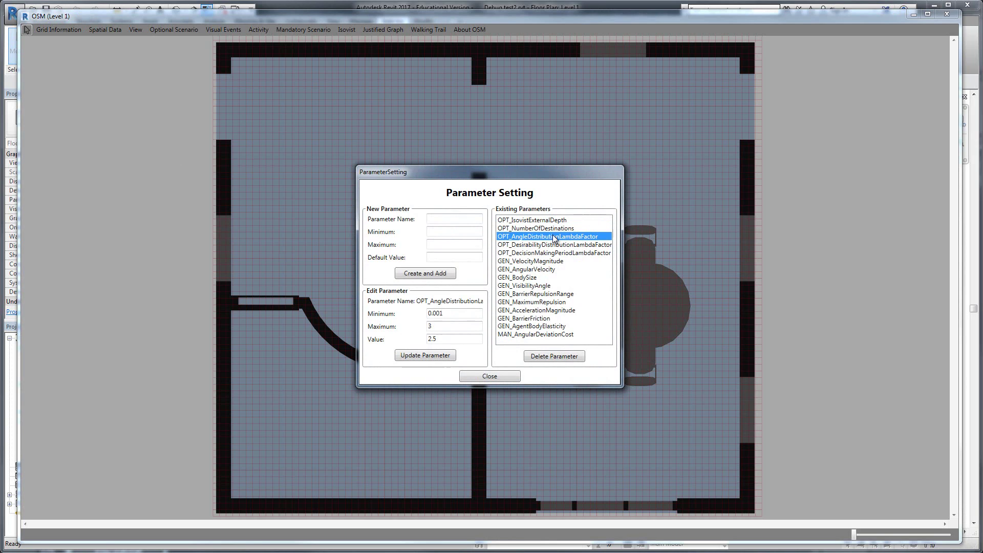
pyautogui.click(549, 294)
pyautogui.click(548, 328)
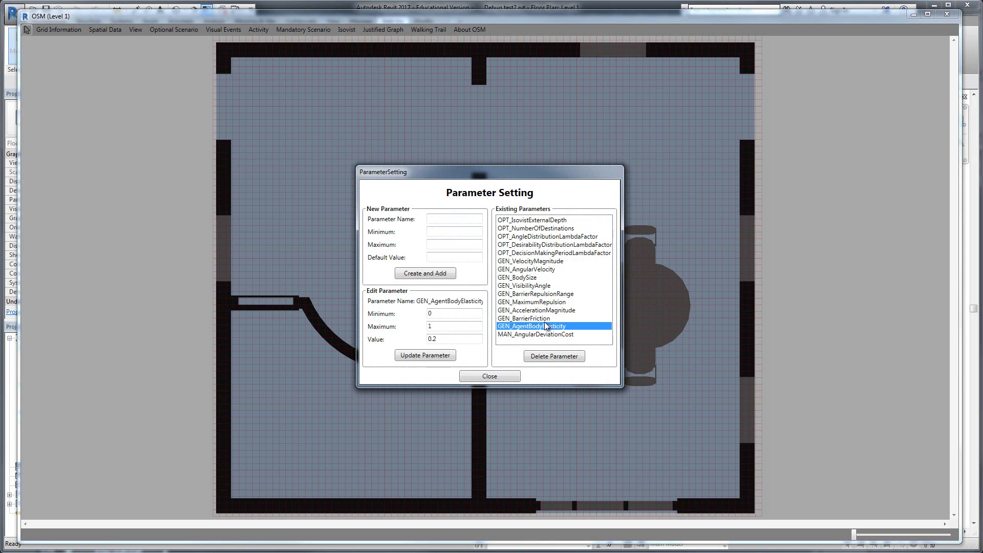
pyautogui.click(544, 321)
# - Try deleting GEN_MaximumRepulsion, dismiss the read-only warning, and start naming a new parameter
pyautogui.click(547, 303)
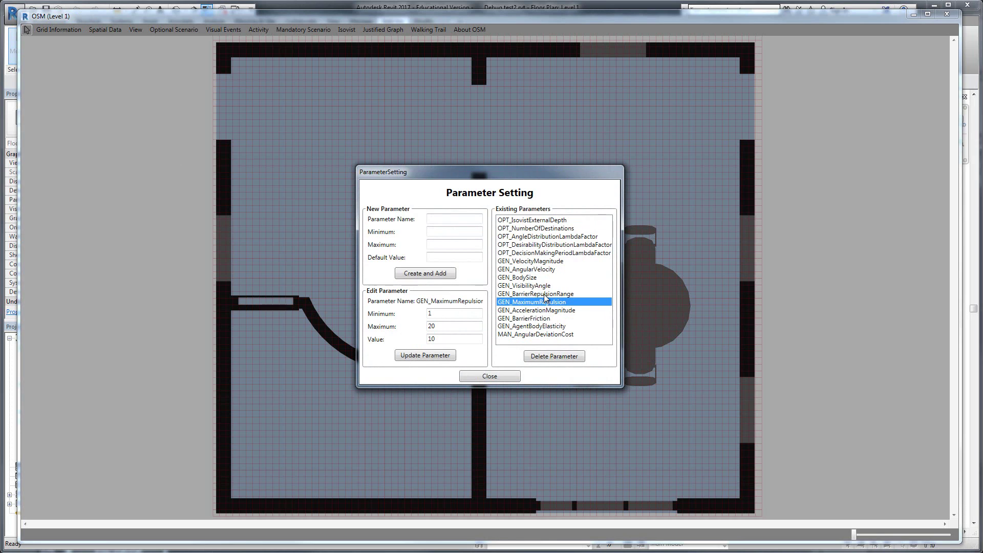
pyautogui.click(553, 357)
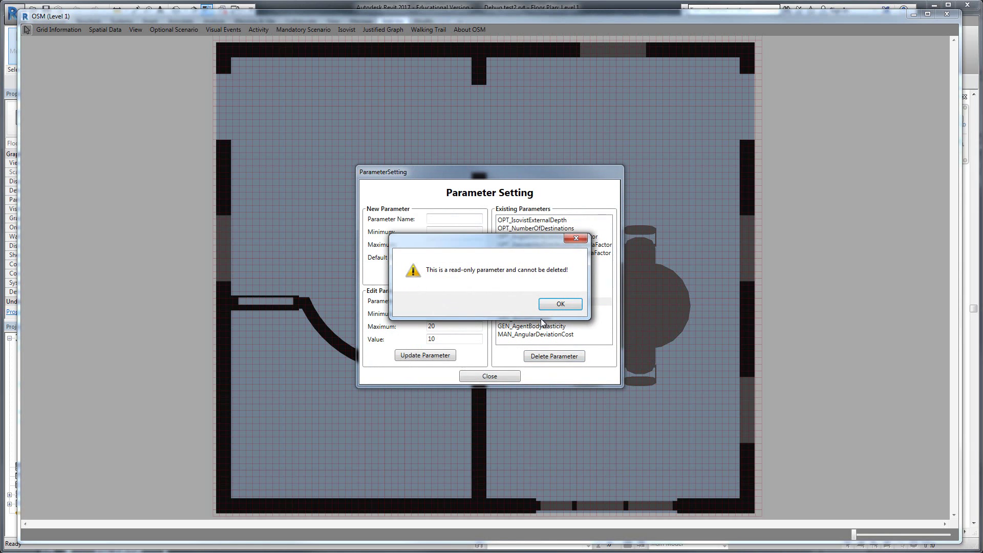
pyautogui.press('Return')
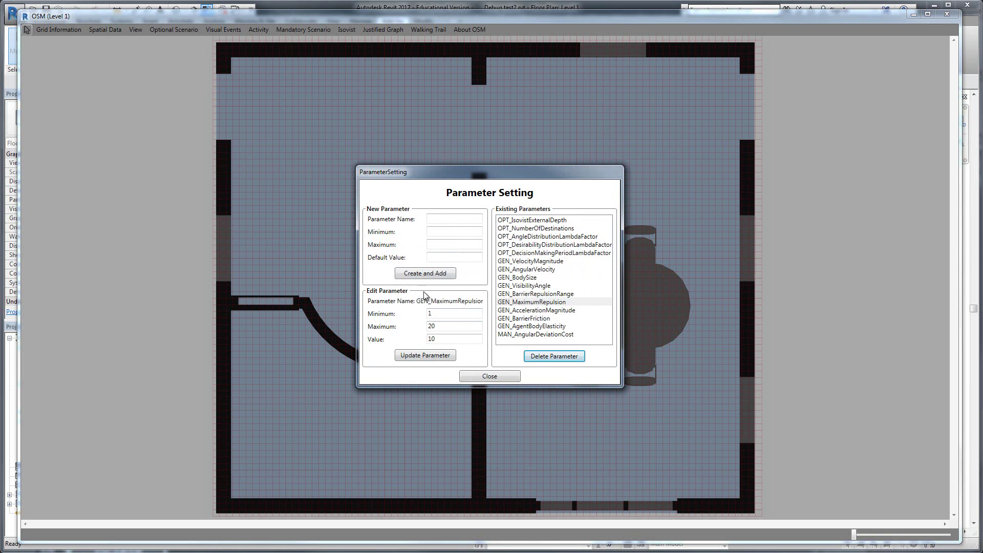
pyautogui.click(443, 219)
pyautogui.write('A')
# - Create parameter A with minimum 1 and maximum 10
pyautogui.click(435, 232)
pyautogui.write('10')
pyautogui.doubleClick(431, 231)
pyautogui.write('1')
pyautogui.click(443, 243)
pyautogui.write('10')
pyautogui.click(448, 258)
pyautogui.click(425, 274)
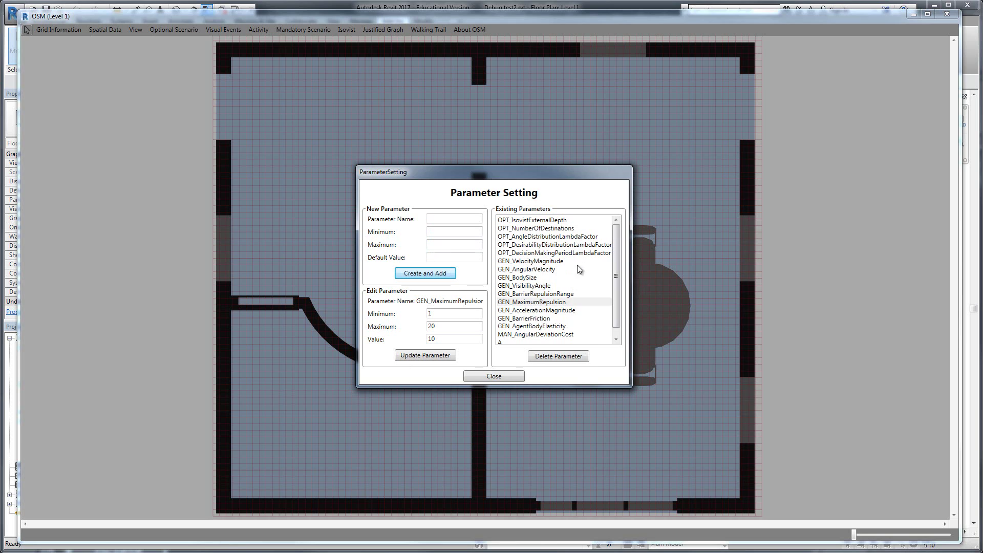
pyautogui.scroll(-2, 553, 299)
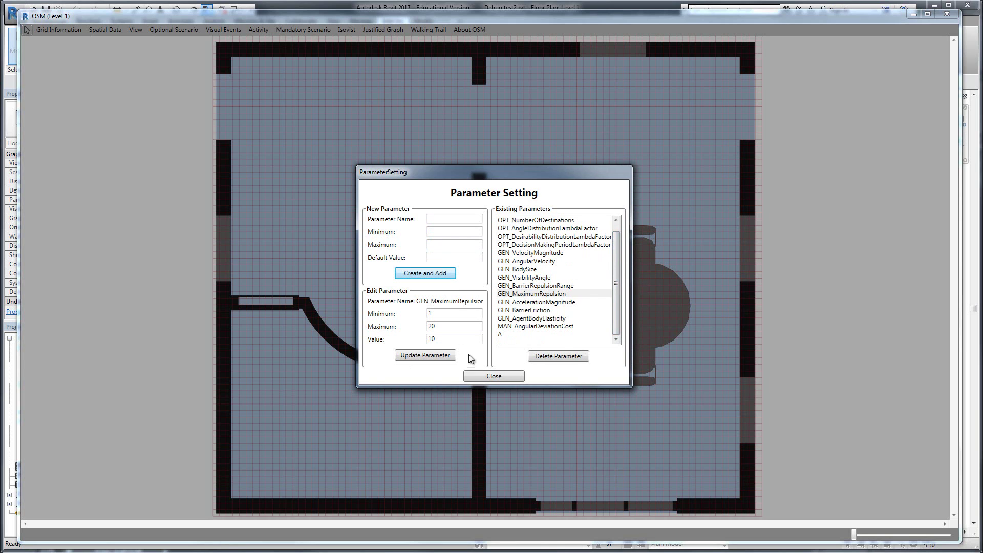
# - Change parameter A's value to 4 and update it
pyautogui.click(499, 335)
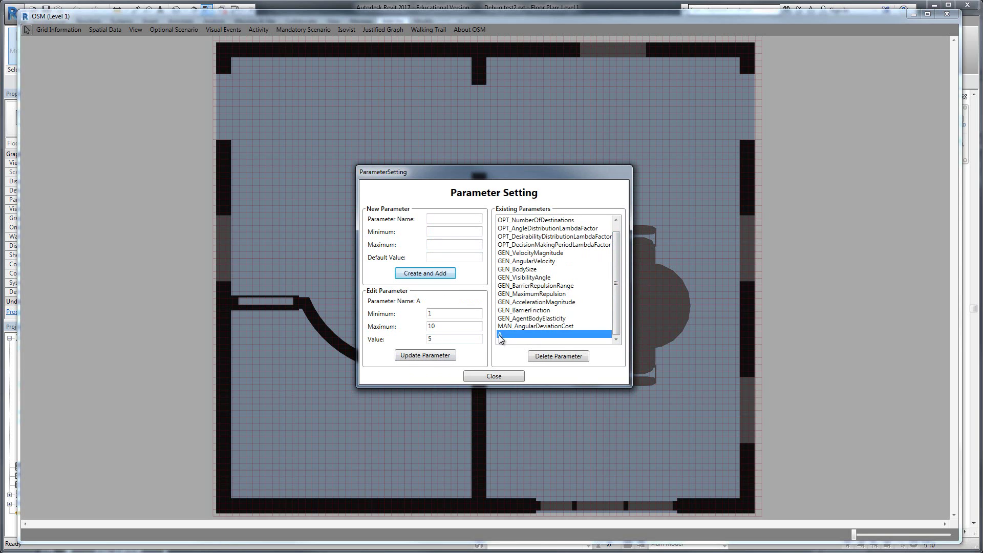
pyautogui.doubleClick(431, 338)
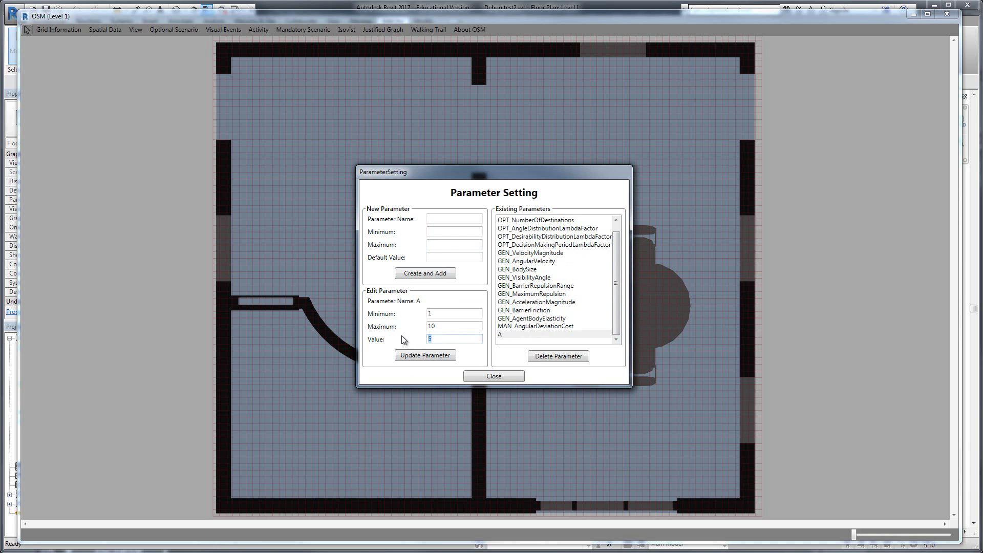
pyautogui.write('4')
pyautogui.click(416, 354)
# - Set the Distance from Physical Barriers cost method to WrittenFormula in the Data Control Panel
pyautogui.click(494, 378)
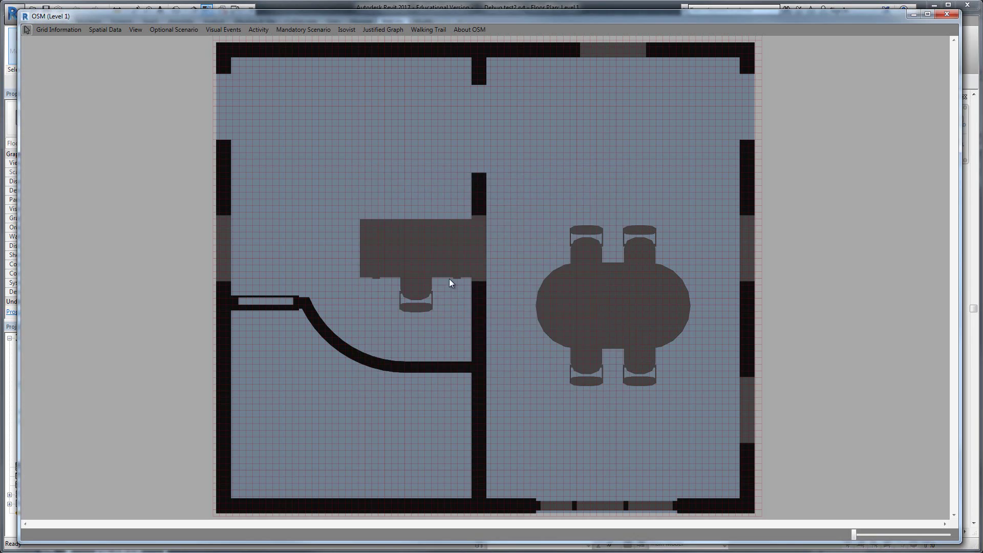
pyautogui.click(105, 30)
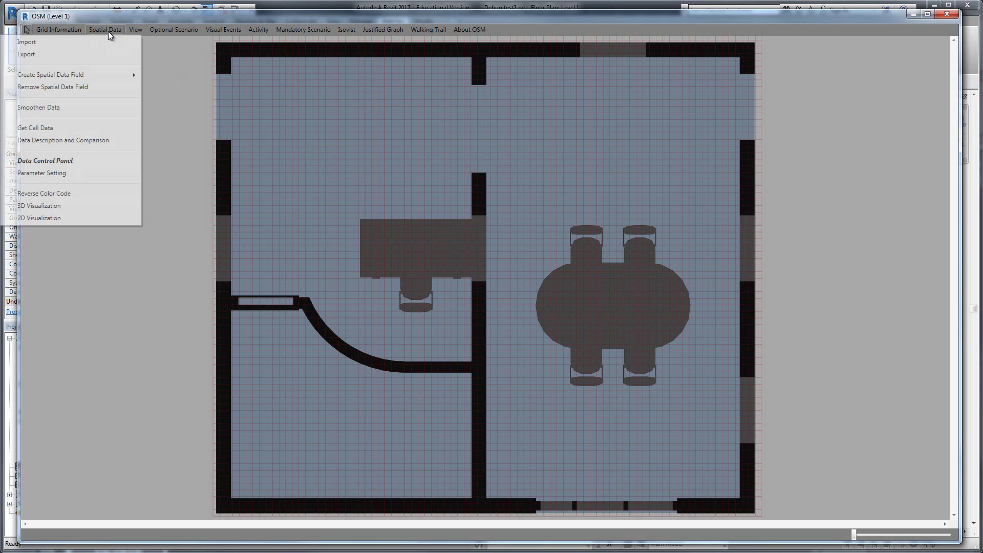
pyautogui.click(77, 161)
pyautogui.click(339, 197)
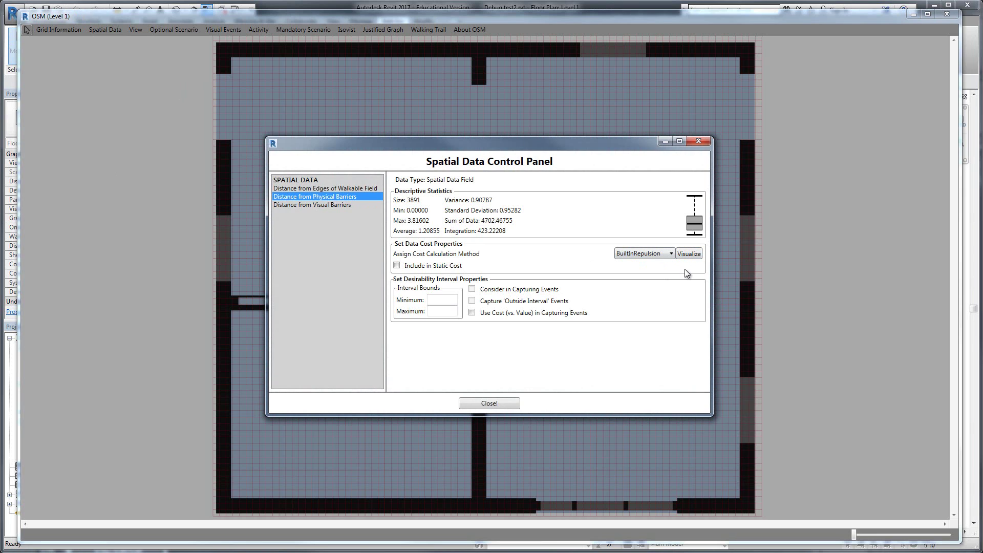
pyautogui.click(663, 254)
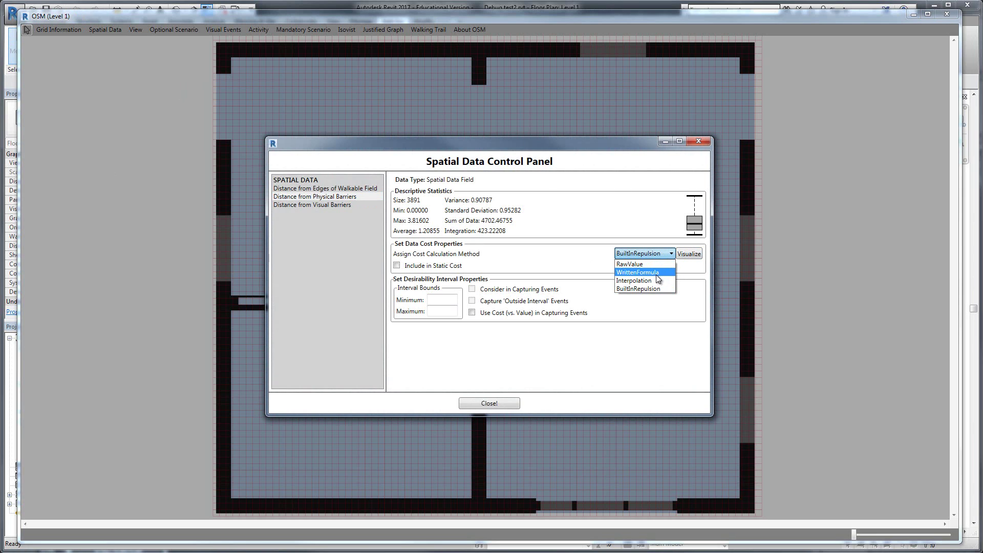
pyautogui.click(646, 272)
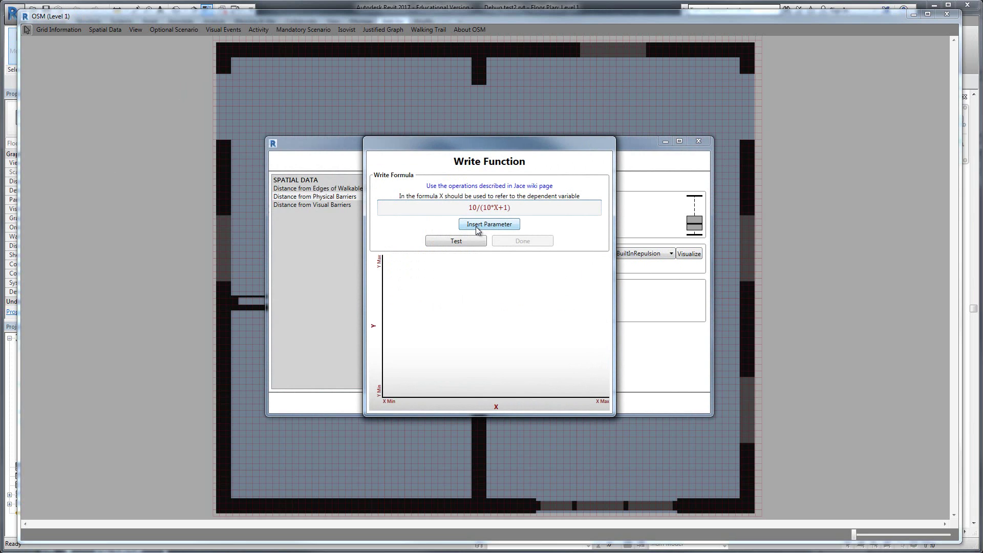
# - Insert parameter A into the physical-barriers formula and test its graph
pyautogui.click(477, 228)
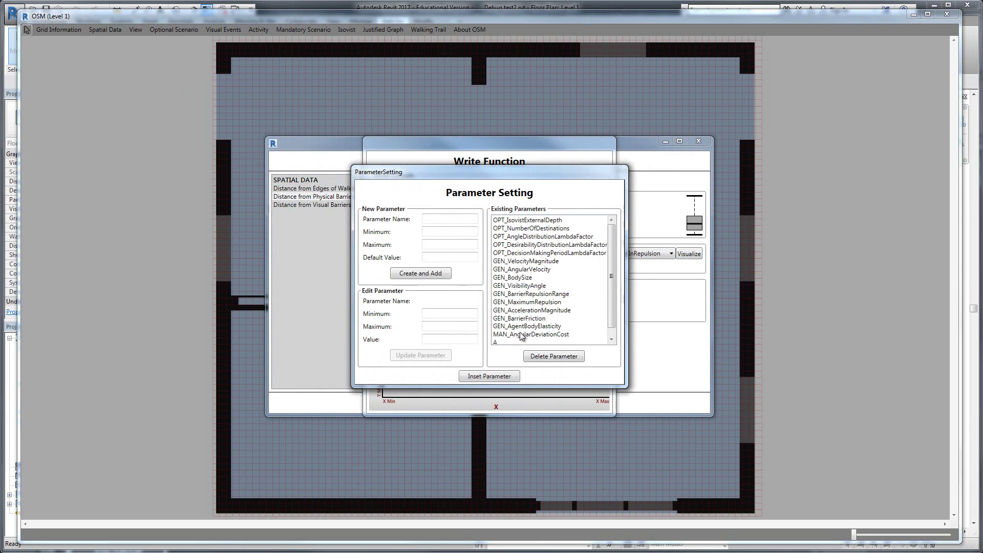
pyautogui.click(511, 341)
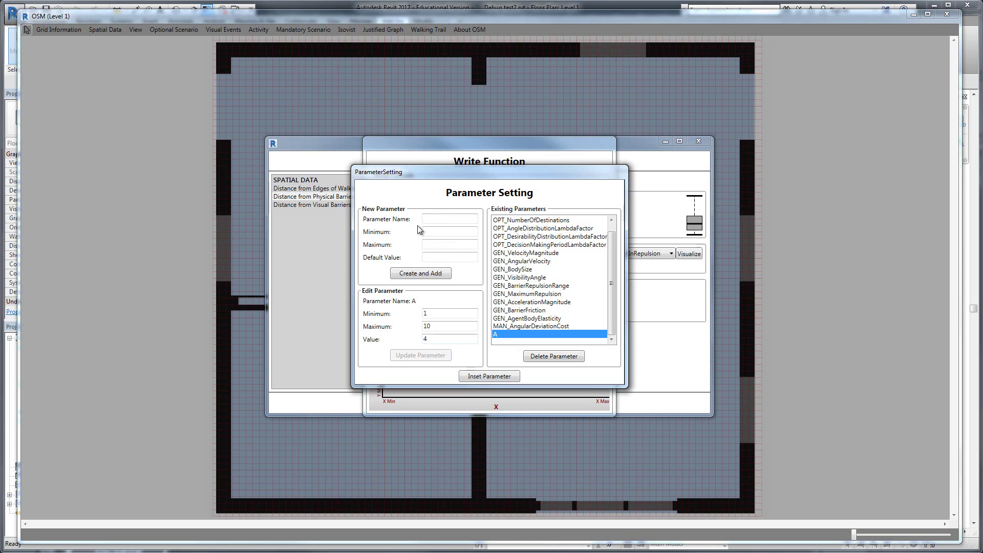
pyautogui.click(488, 376)
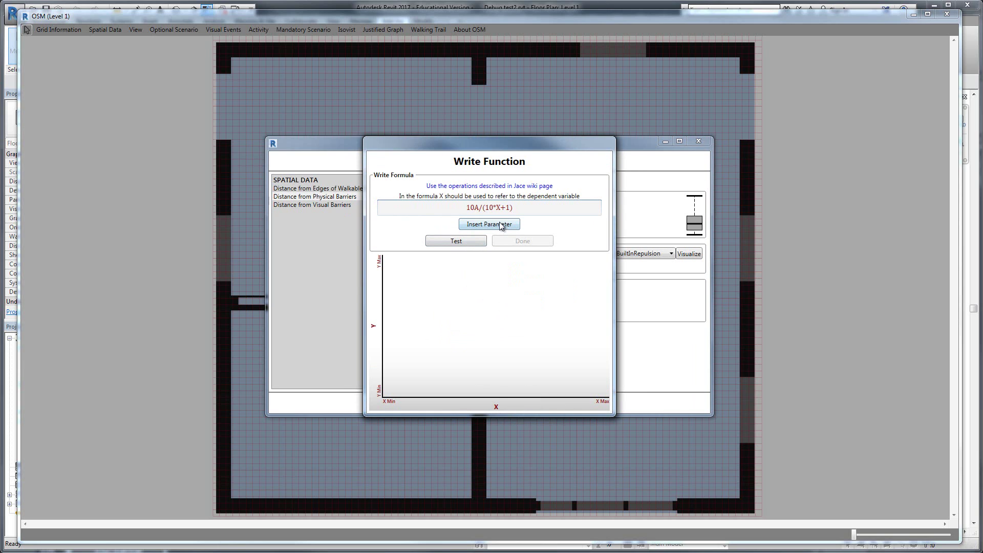
pyautogui.write('*')
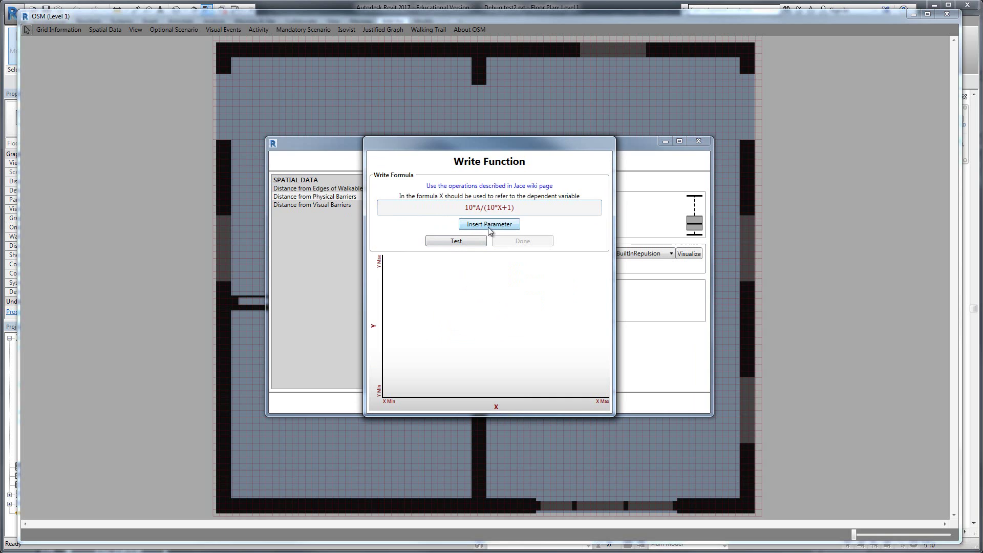
pyautogui.click(455, 242)
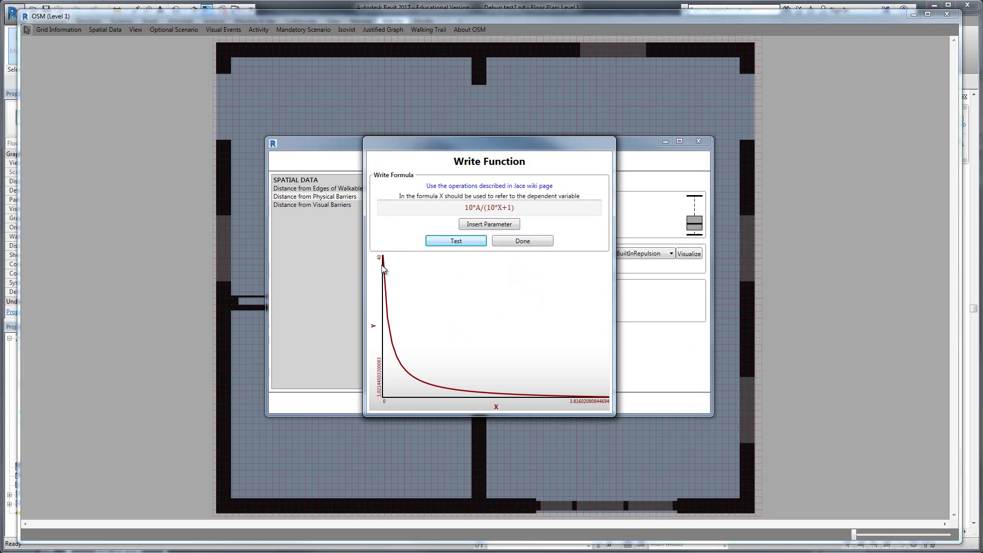
pyautogui.click(487, 209)
# - Set A to 6, reinsert it, remove the duplicate A, and retest 10*A/(10*X+1)
pyautogui.click(492, 226)
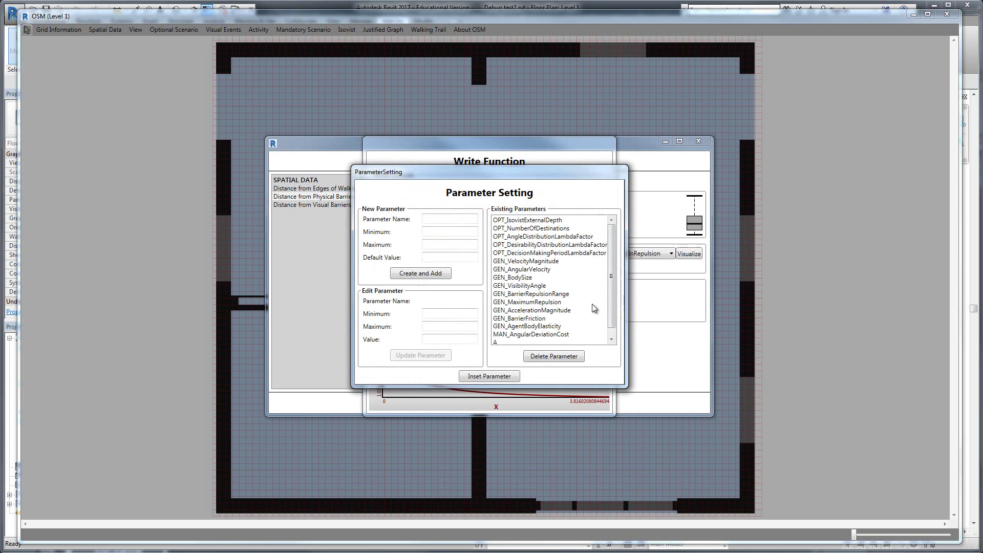
pyautogui.click(512, 342)
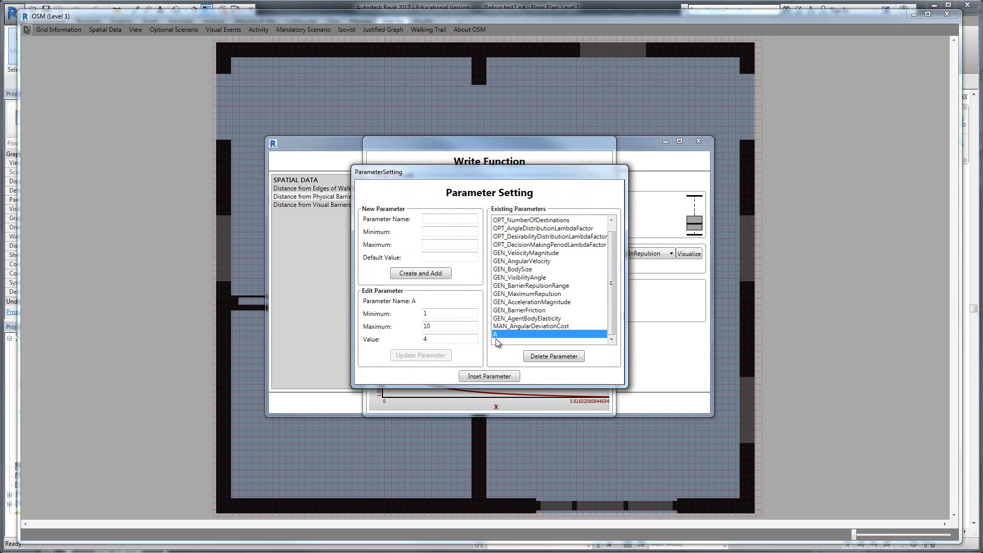
pyautogui.doubleClick(430, 339)
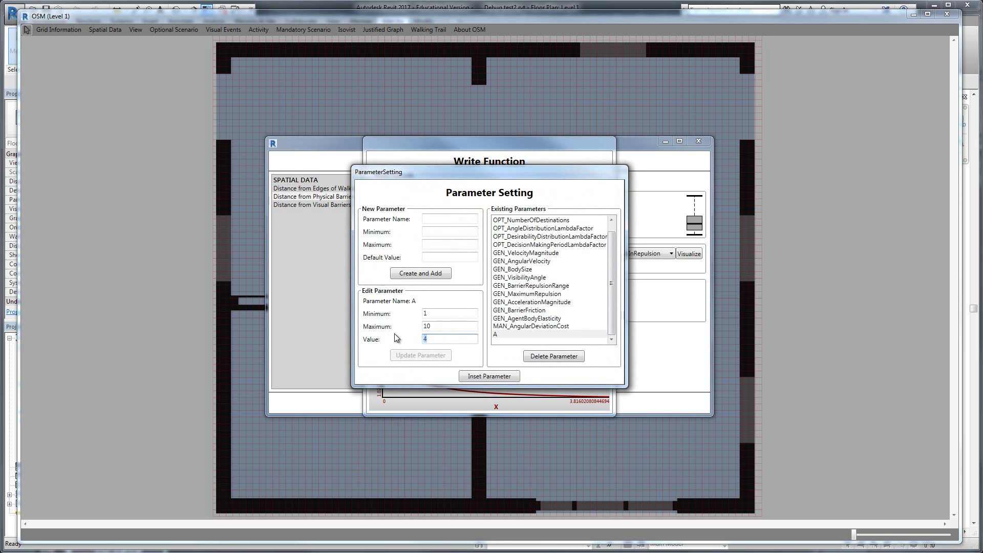
pyautogui.write('6')
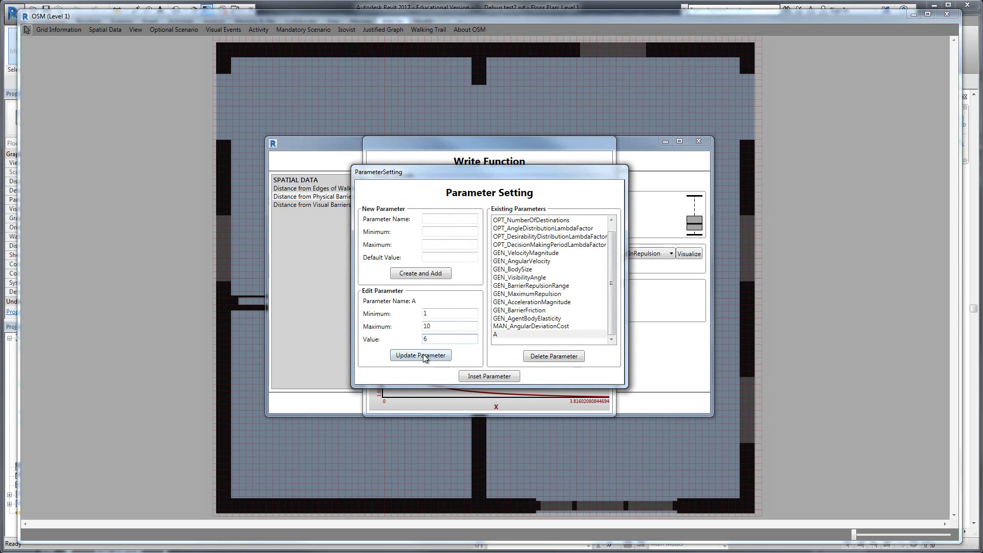
pyautogui.click(421, 355)
pyautogui.click(488, 376)
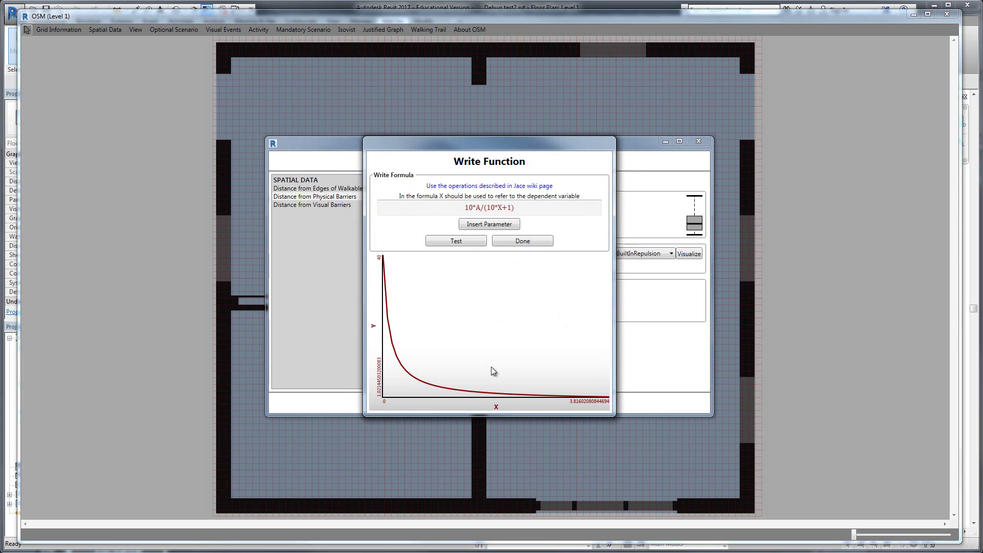
pyautogui.click(486, 209)
pyautogui.press('BackSpace')
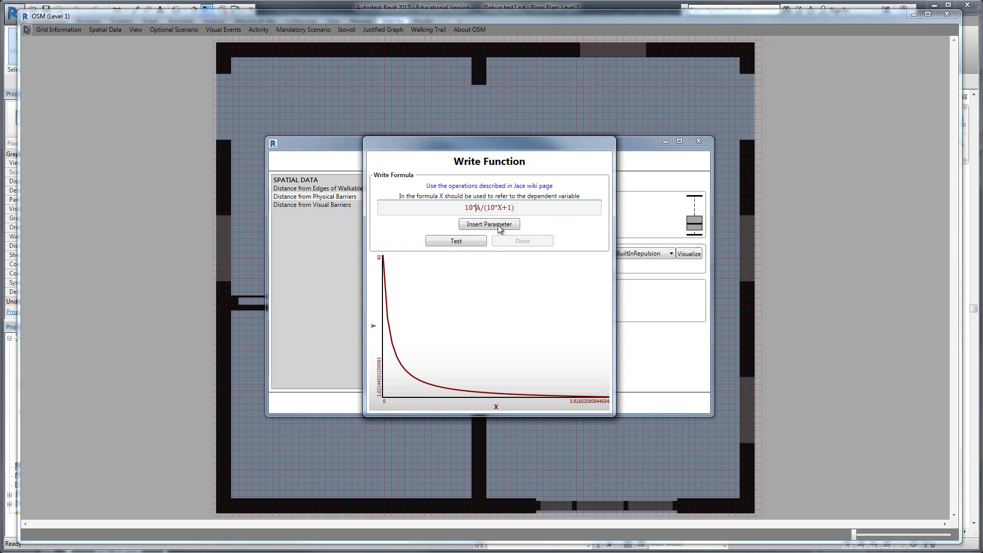
pyautogui.click(456, 241)
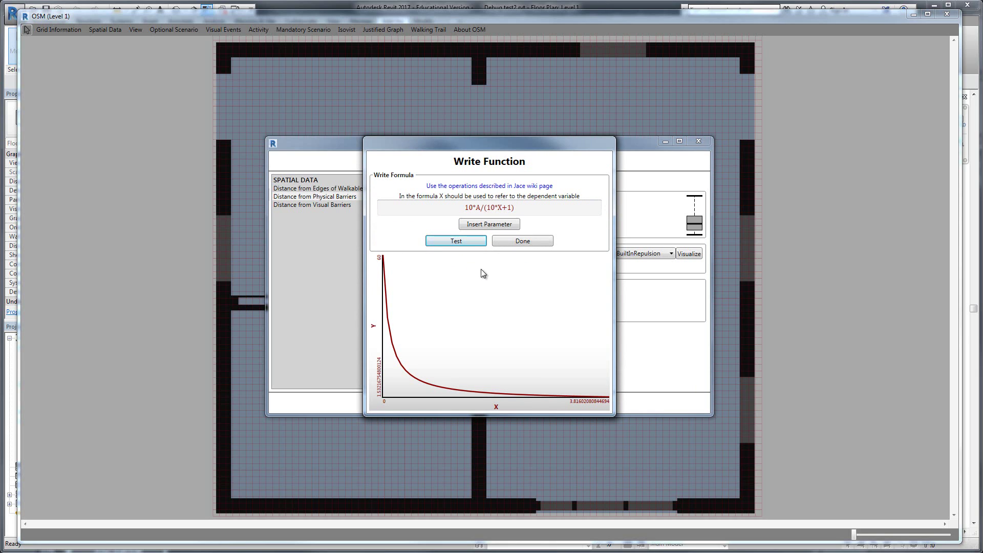
# - Accept the physical-barriers formula and set Distance from Visual Barriers cost to WrittenFormula
pyautogui.click(518, 240)
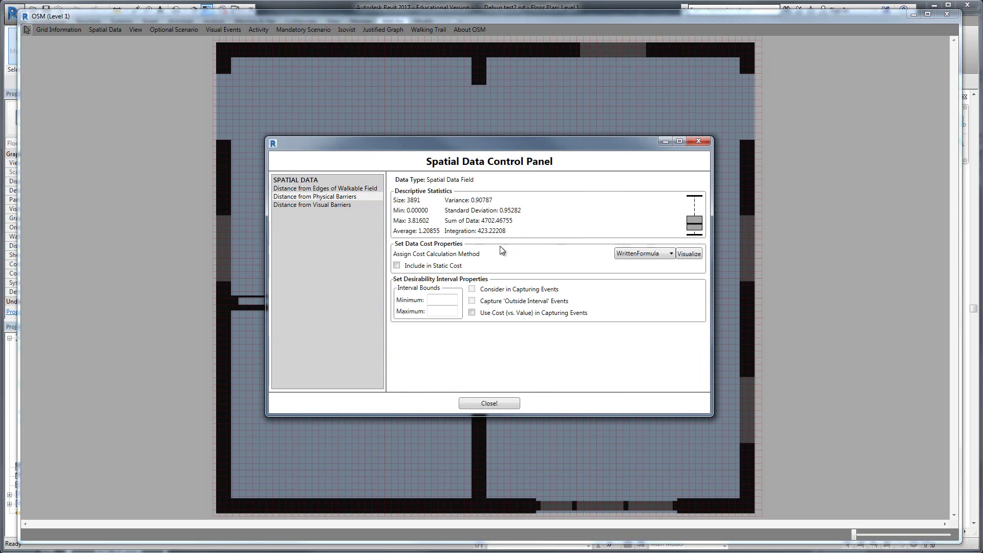
pyautogui.click(323, 206)
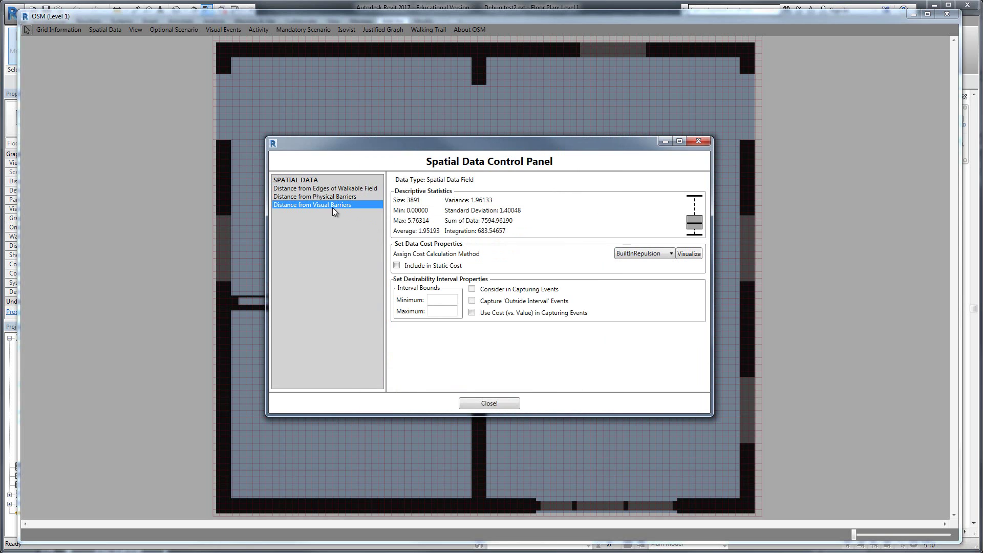
pyautogui.click(656, 256)
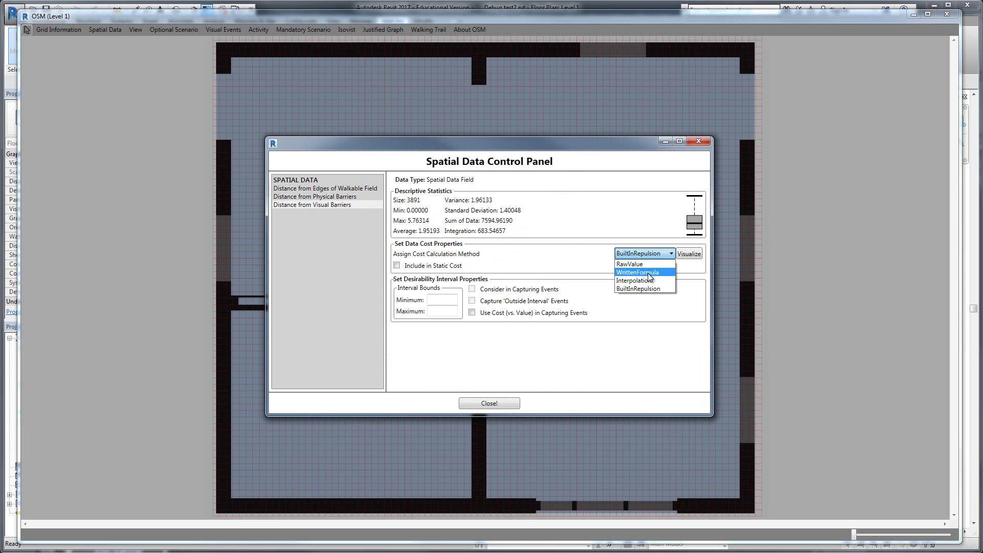
pyautogui.click(646, 272)
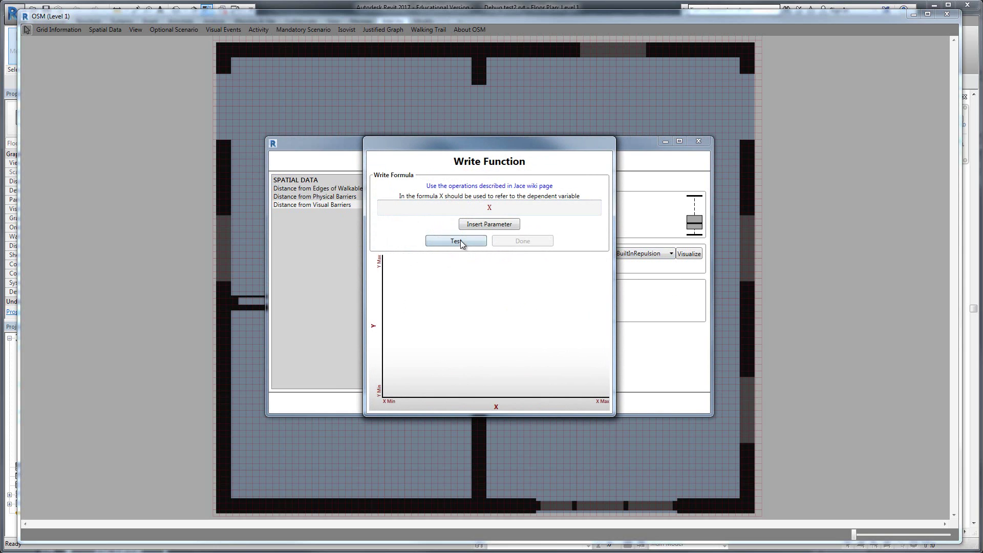
# - Enter A*X as the visual-barriers formula, test its straight-line plot, and accept it
pyautogui.click(464, 241)
pyautogui.click(479, 209)
pyautogui.write('A#')
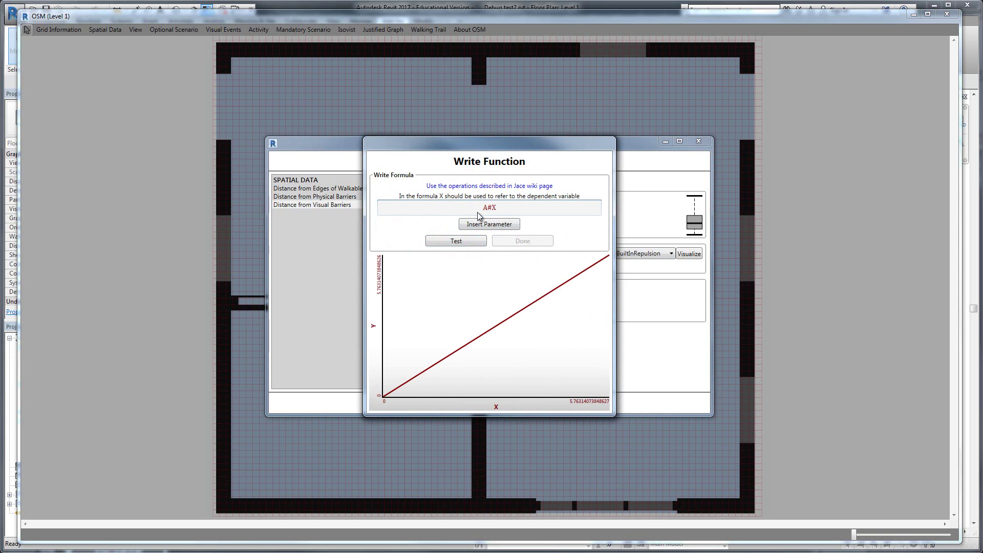
pyautogui.press('BackSpace')
pyautogui.write('*')
pyautogui.click(455, 241)
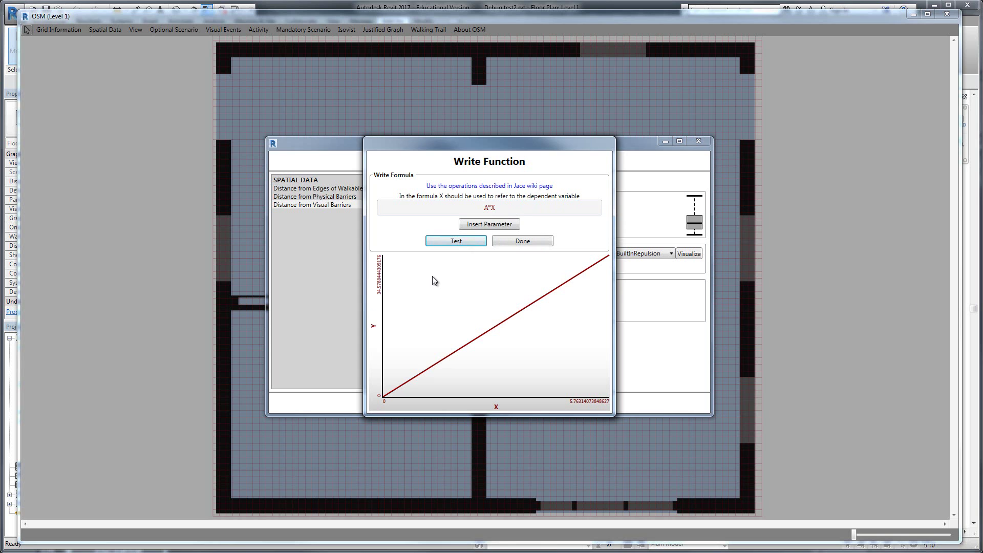
pyautogui.moveTo(539, 147); pyautogui.dragTo(543, 249)
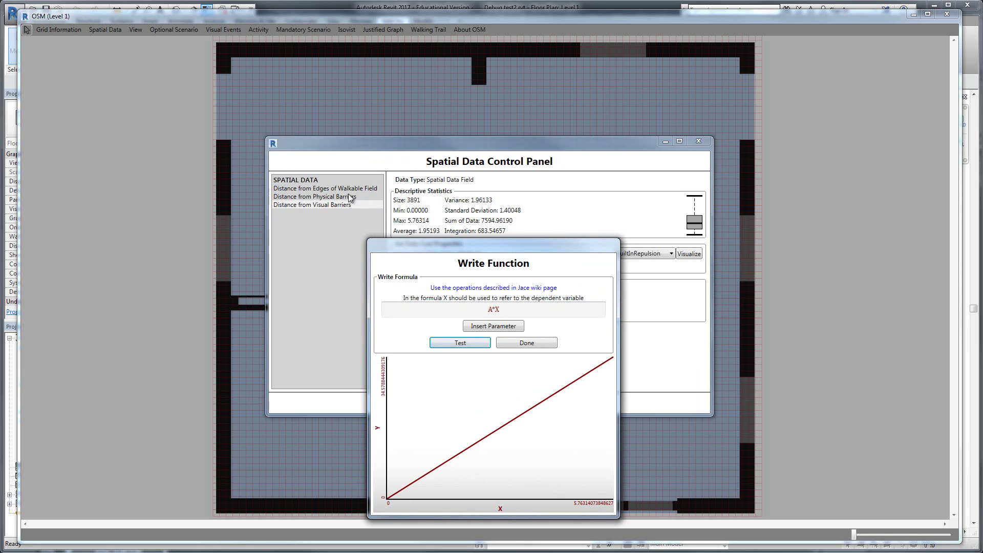
pyautogui.click(529, 343)
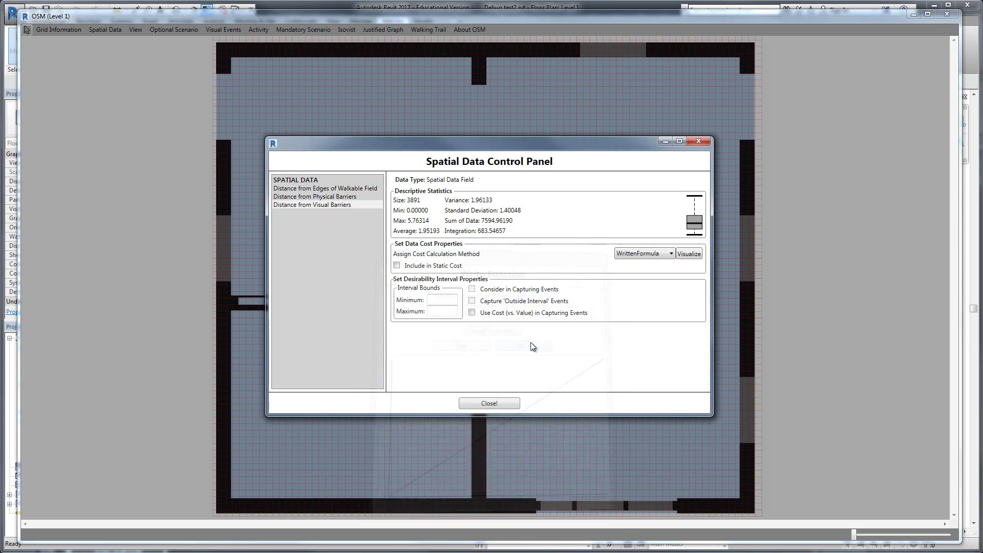
# - Close the control panel, then delete parameter A in Parameter Setting
pyautogui.click(499, 404)
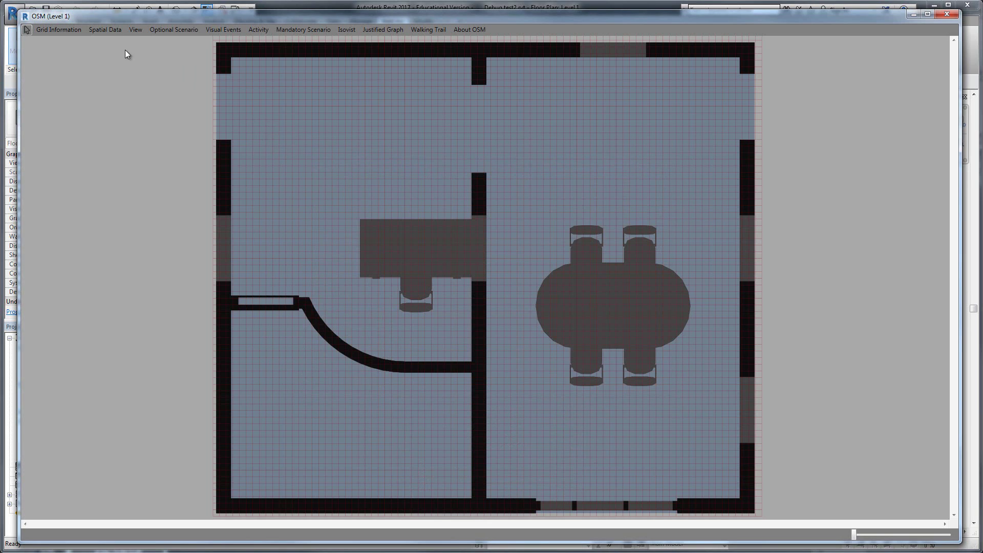
pyautogui.click(101, 28)
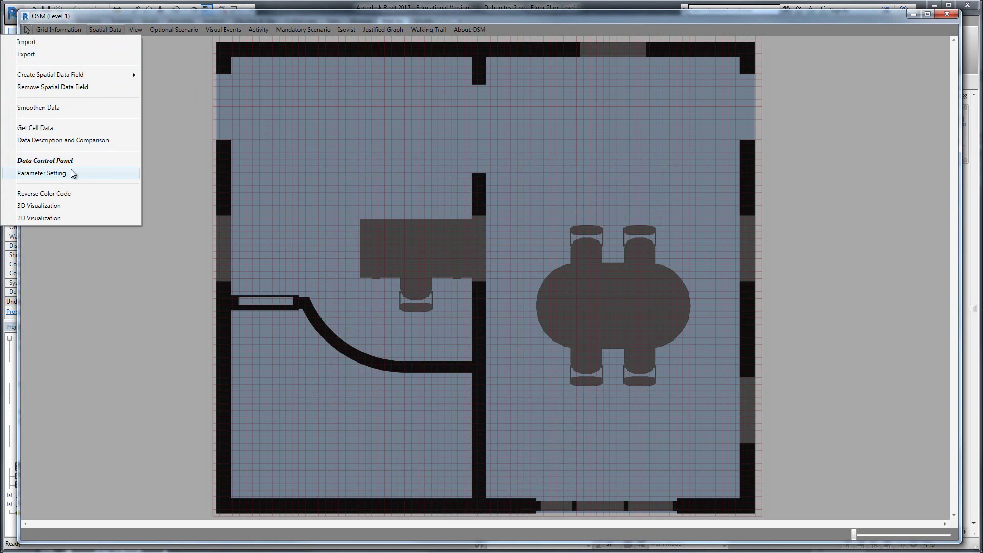
pyautogui.click(69, 173)
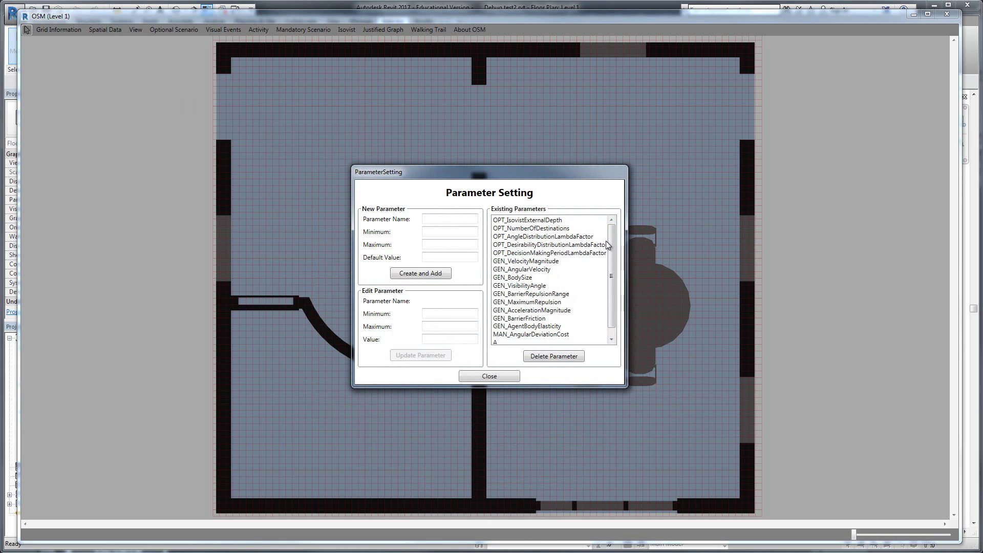
pyautogui.scroll(-1, 607, 307)
pyautogui.click(509, 334)
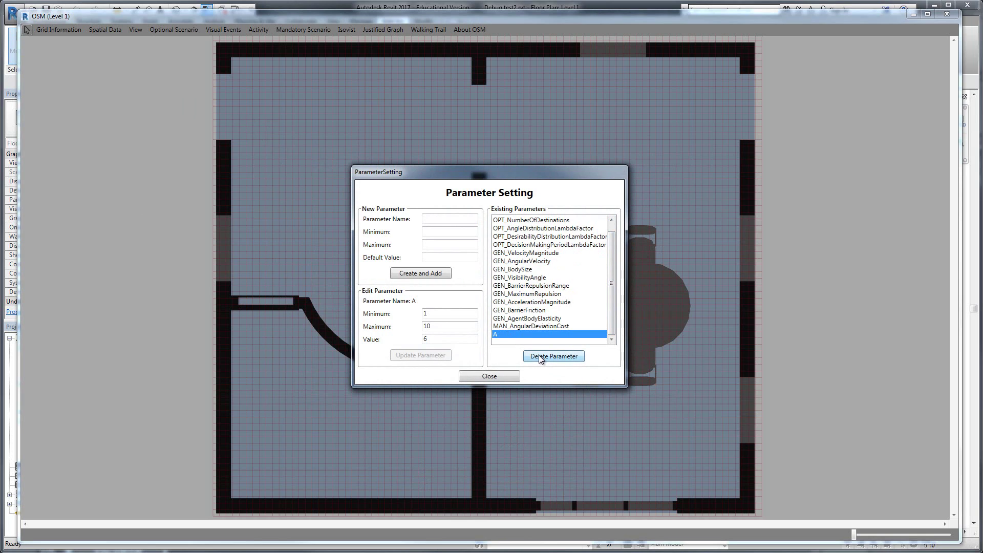
pyautogui.click(538, 355)
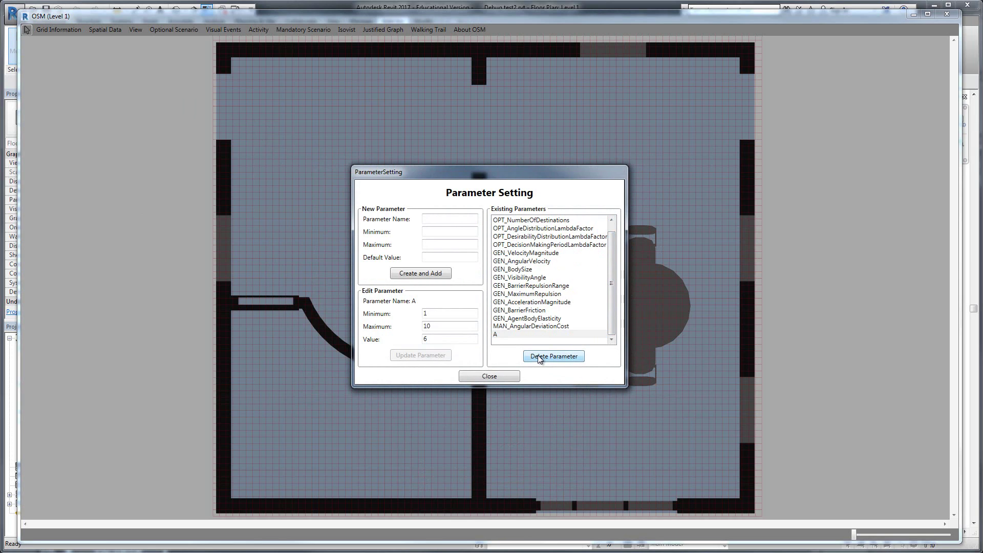
pyautogui.click(470, 376)
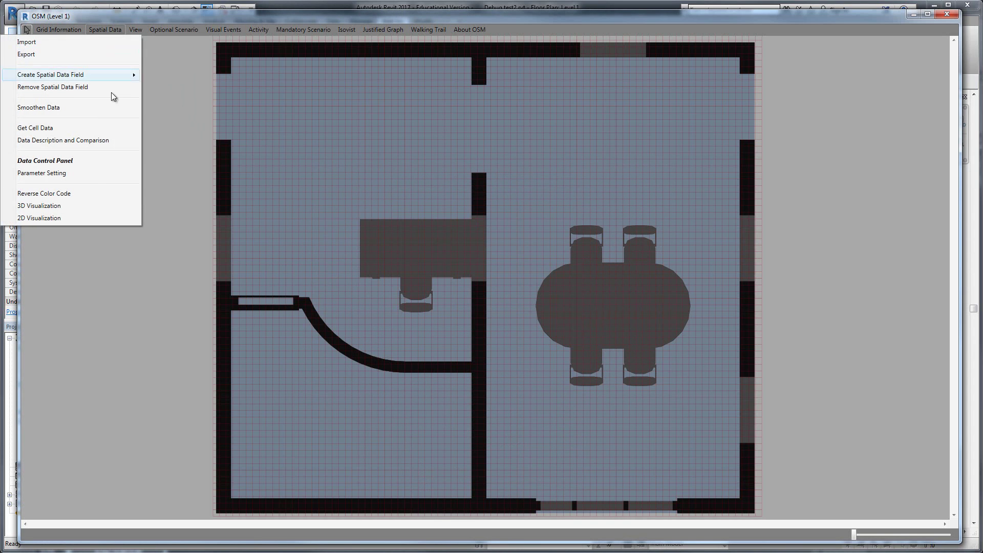
# - Reselect WrittenFormula for Distance from Physical Barriers to display its formula
pyautogui.click(90, 164)
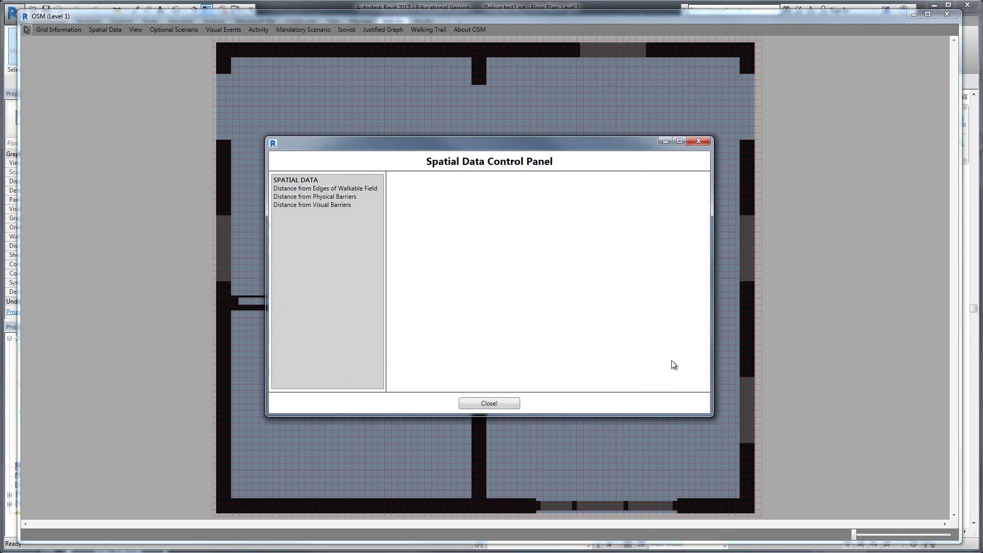
pyautogui.click(325, 189)
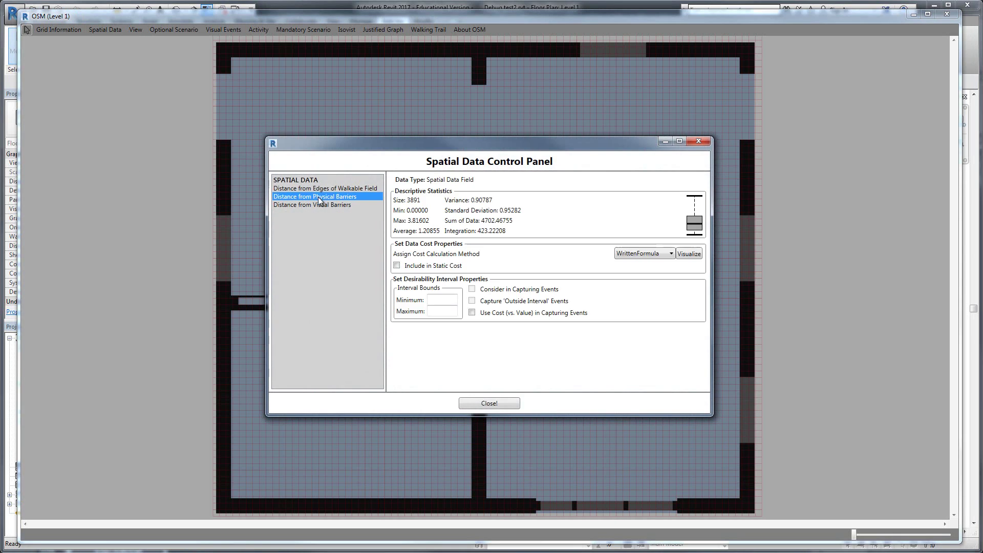
pyautogui.click(672, 254)
pyautogui.click(638, 265)
pyautogui.click(672, 255)
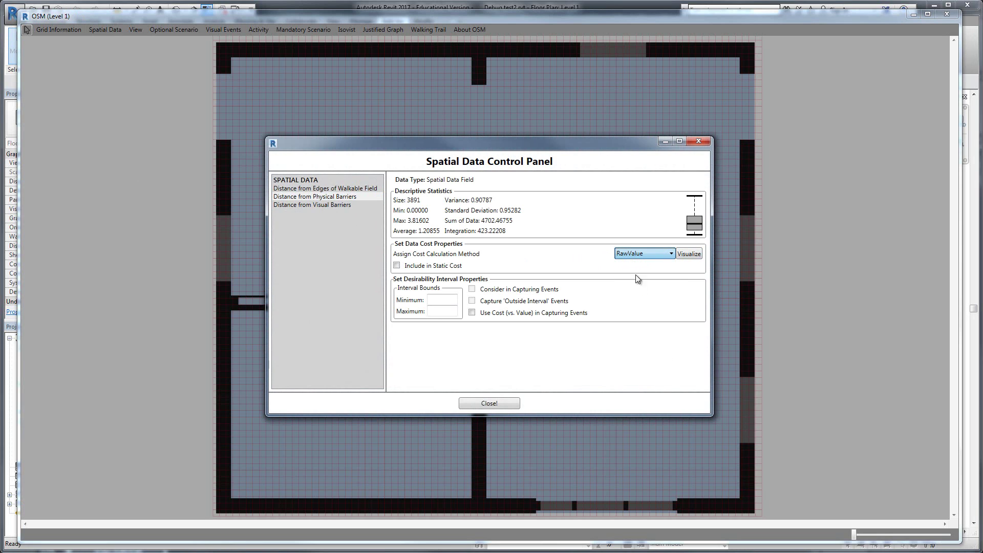
pyautogui.click(637, 273)
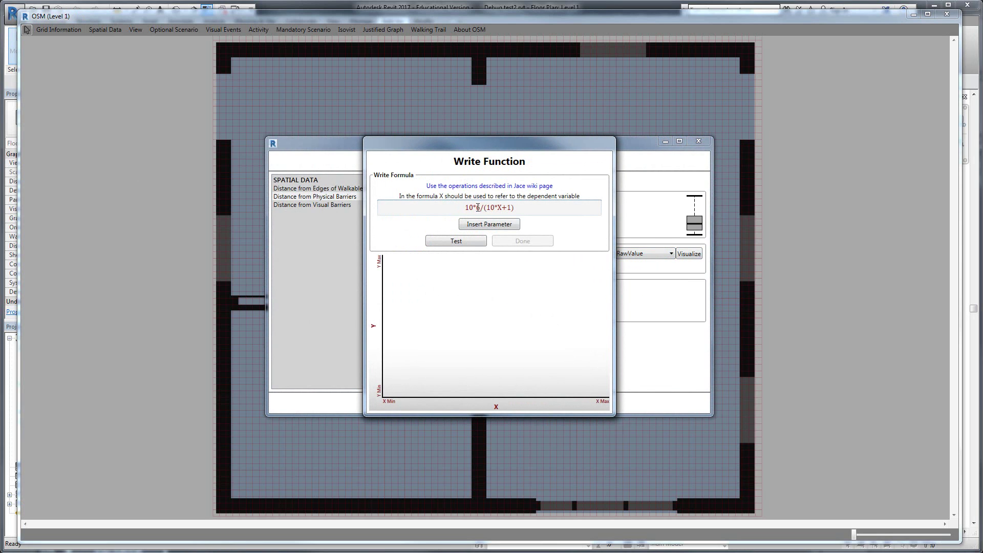
# - Check that 6 replaced A in 10*6/(10*X+1), test, accept, and close the panel
pyautogui.moveTo(482, 207); pyautogui.dragTo(476, 208)
pyautogui.click(456, 242)
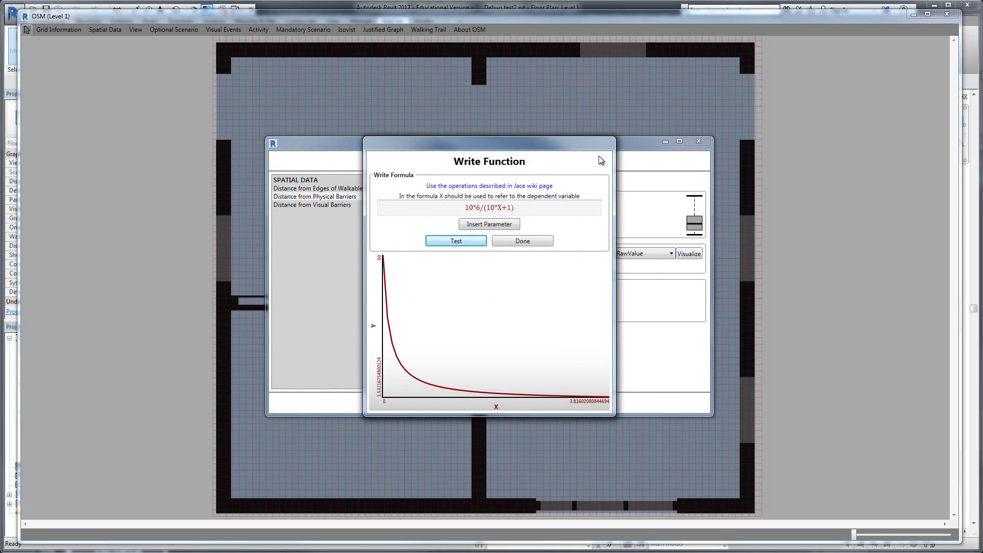
pyautogui.click(514, 242)
pyautogui.click(514, 242)
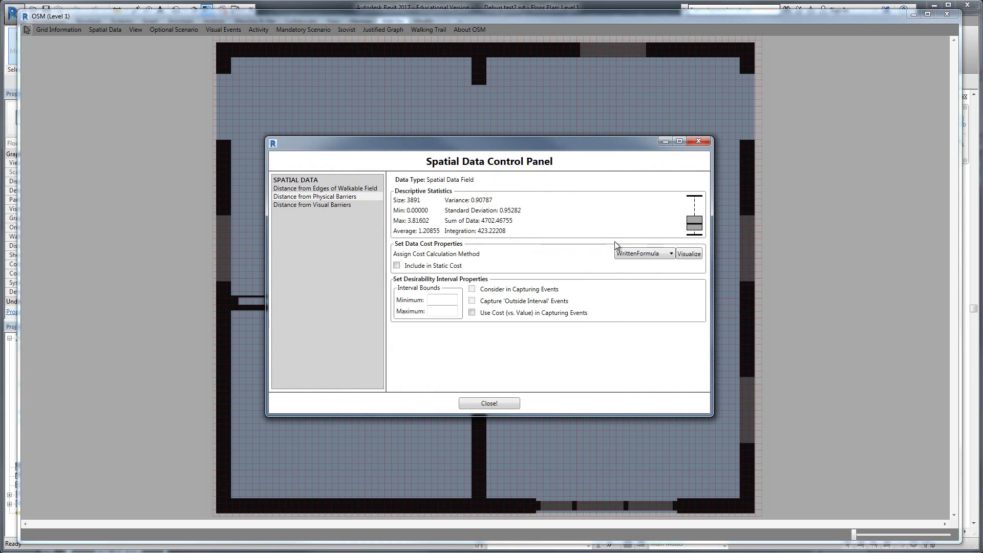
pyautogui.click(701, 142)
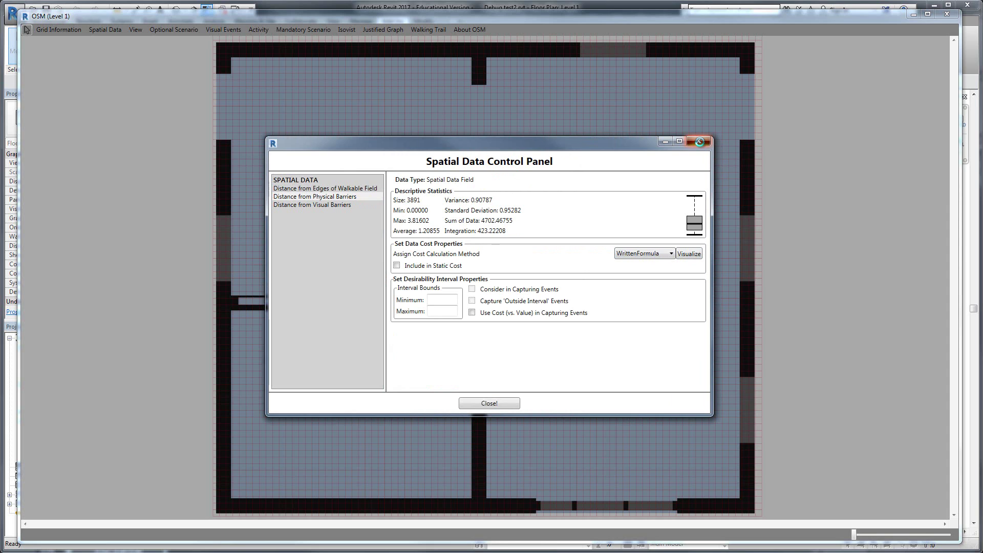